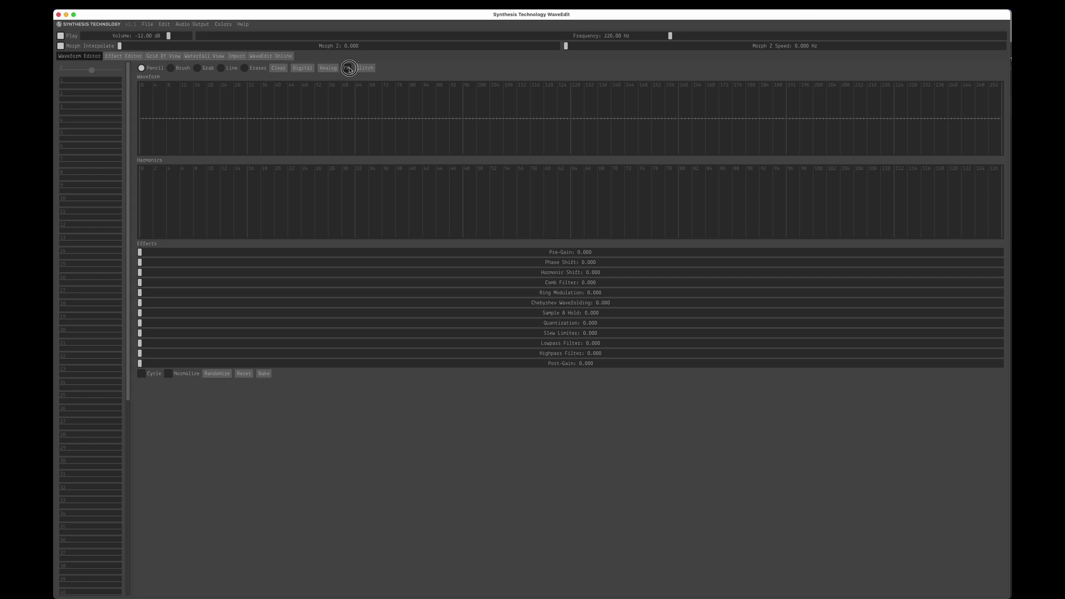
- Load the Sine FM 3 waveform into the first slot and select the next empty slot
{"action": "left_click", "coordinate": [348, 68]}
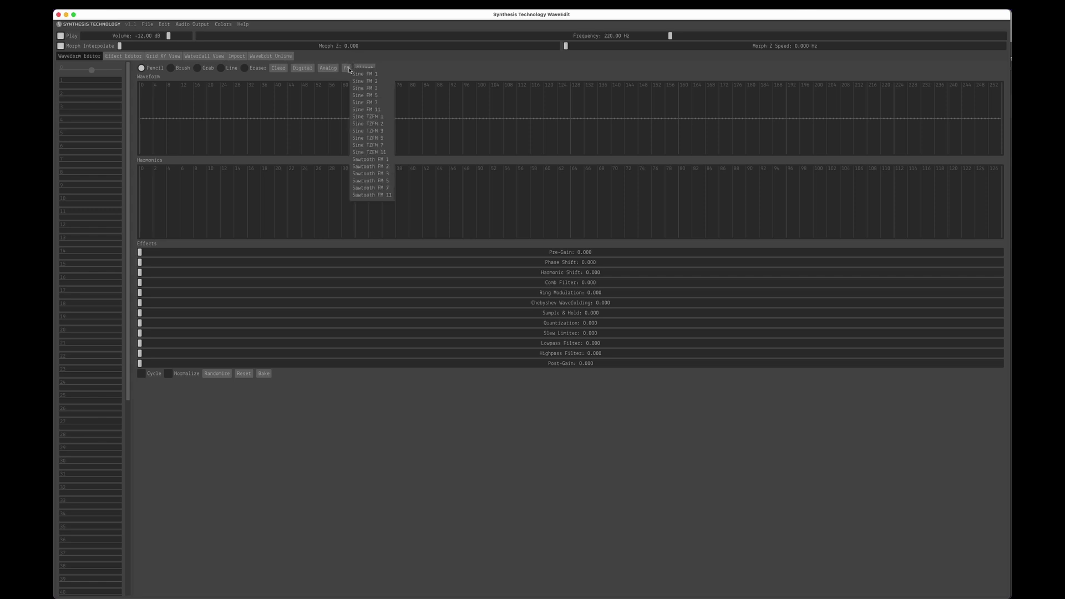
{"action": "left_click", "coordinate": [378, 90]}
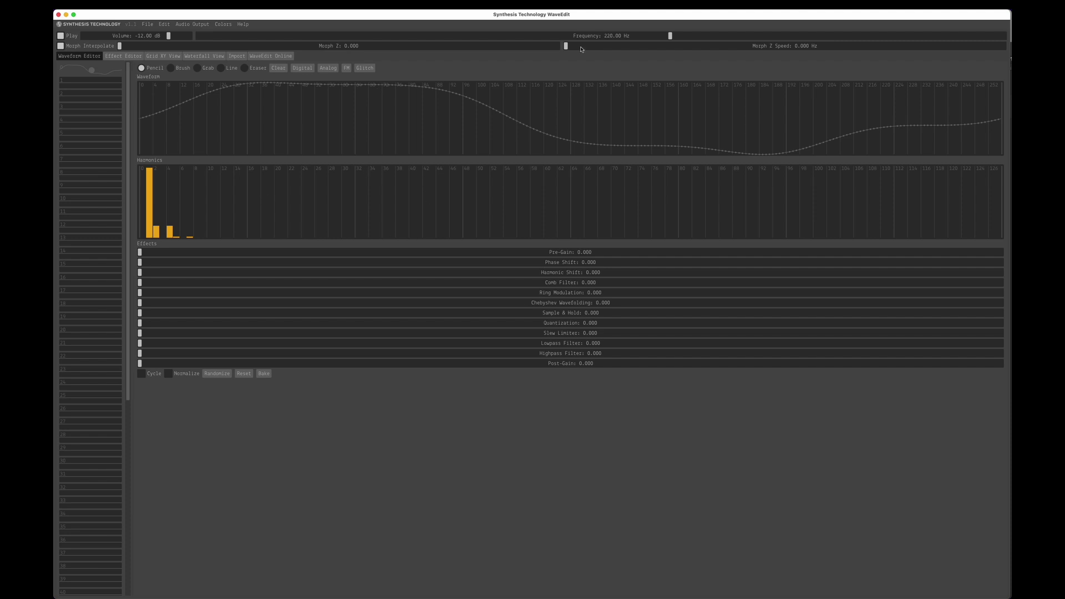
{"action": "left_click", "coordinate": [91, 81]}
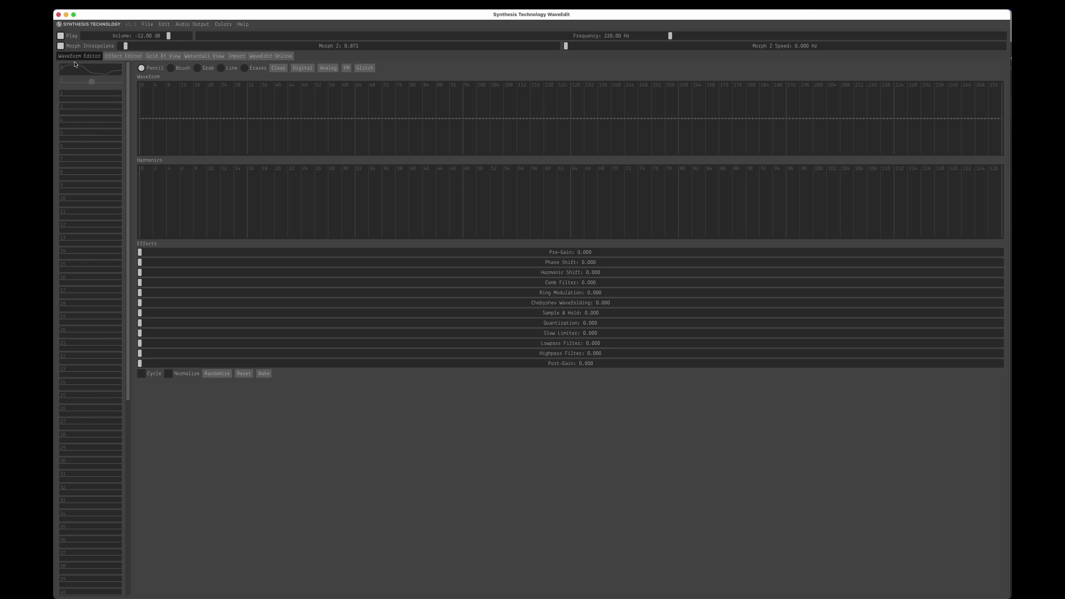
{"action": "left_click_drag", "start_coordinate": [129, 83], "coordinate": [131, 335]}
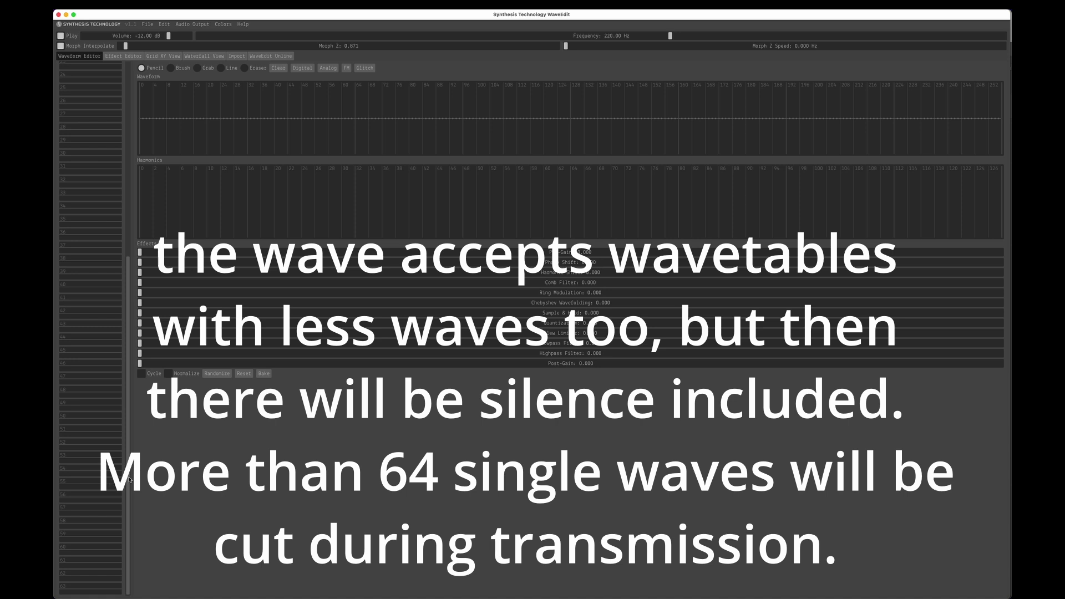
{"action": "left_click_drag", "start_coordinate": [127, 476], "coordinate": [96, 140]}
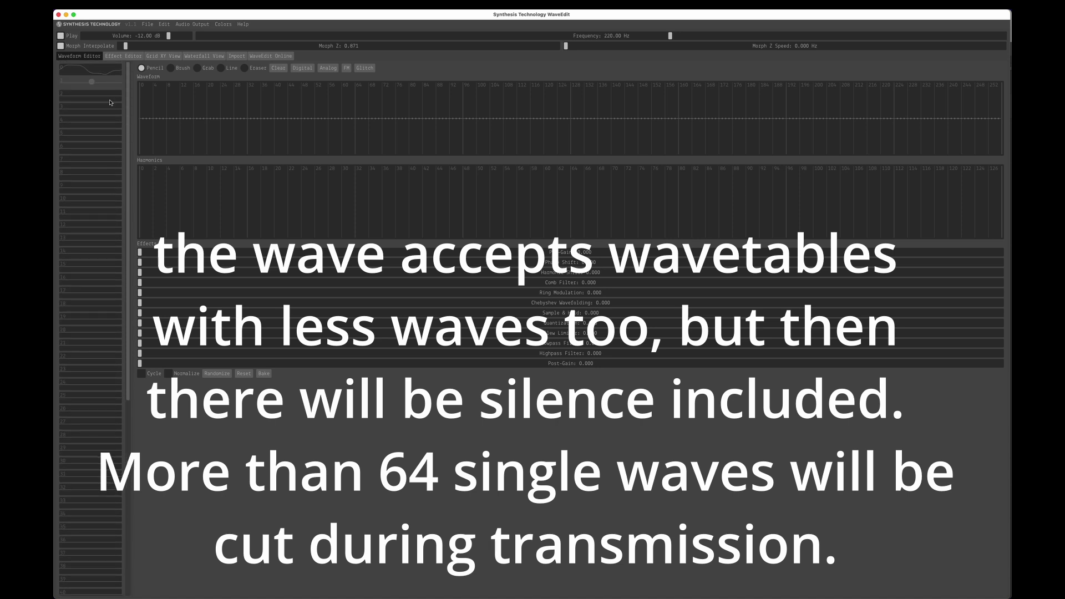
- Load the MOTM-300 Tri Low wave into slot 2 and move to the third slot
{"action": "left_click", "coordinate": [329, 69]}
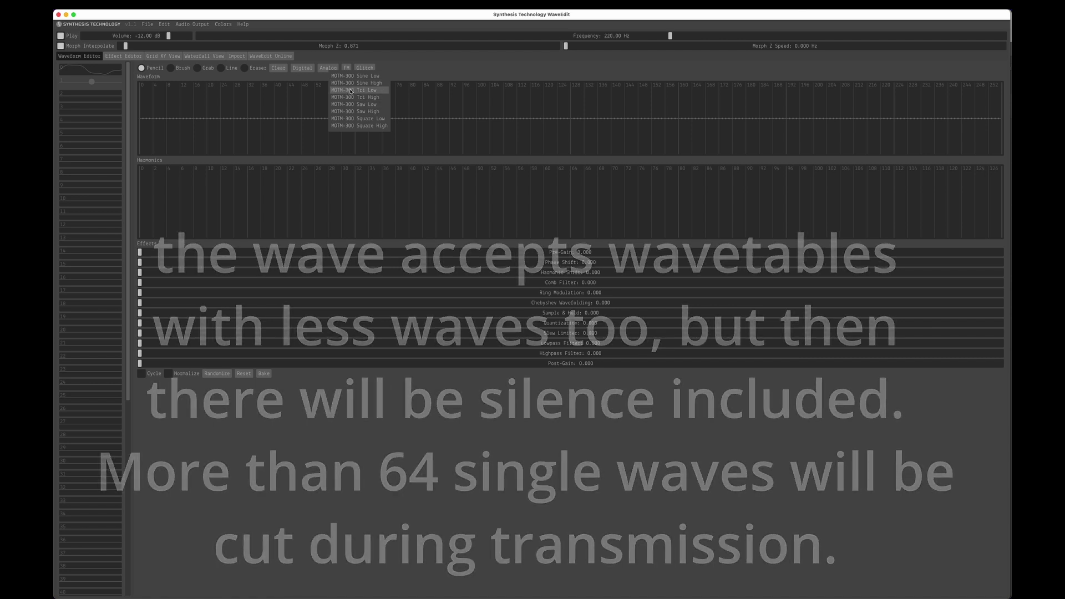
{"action": "left_click", "coordinate": [350, 91]}
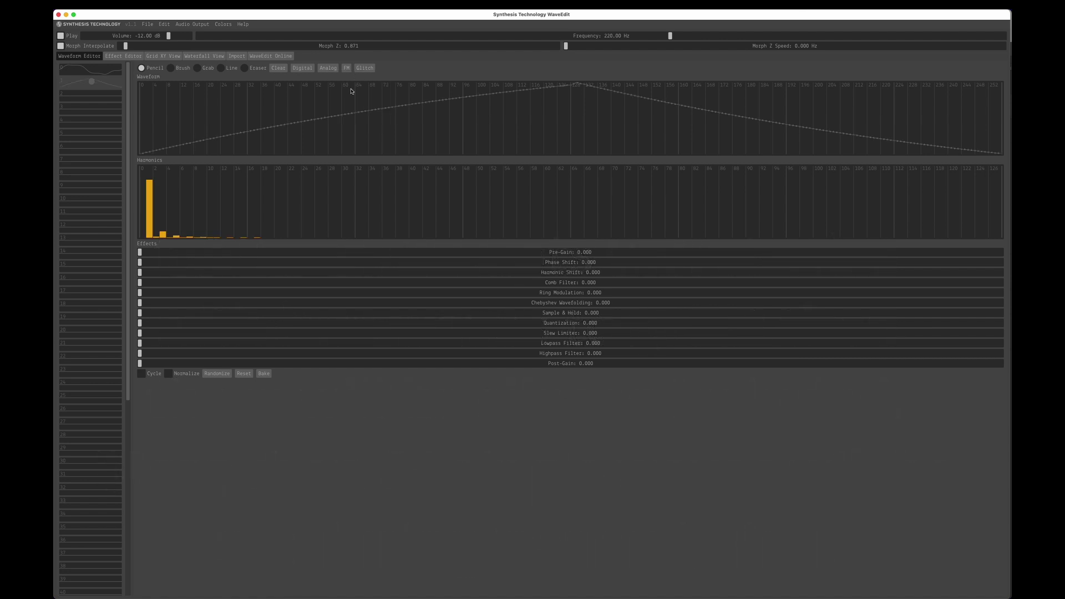
{"action": "left_click", "coordinate": [92, 96]}
- Load a digital Chirp wave into slot 3 and advance to the fourth slot
{"action": "left_click", "coordinate": [298, 69]}
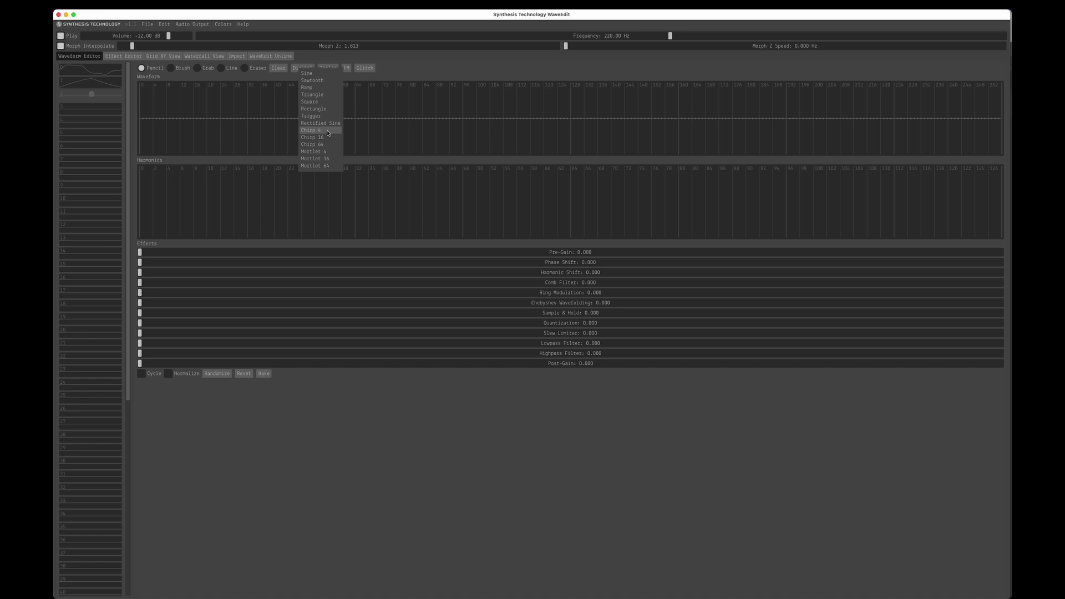
{"action": "left_click", "coordinate": [321, 117]}
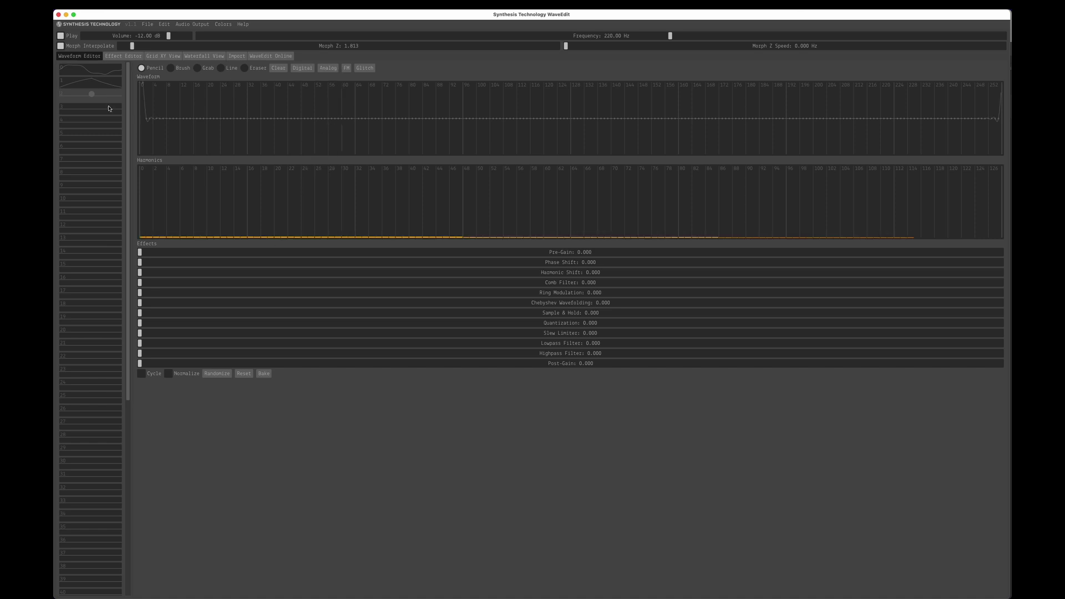
{"action": "left_click_drag", "start_coordinate": [95, 113], "coordinate": [93, 99]}
- Give the fourth wave Ring Modulation 0.313, two extra harmonics, a slight highpass, then randomize effects
{"action": "left_click_drag", "start_coordinate": [141, 295], "coordinate": [409, 293]}
{"action": "mouse_move", "coordinate": [144, 215]}
{"action": "left_mouse_down"}
{"action": "mouse_move", "coordinate": [140, 185]}
{"action": "mouse_move", "coordinate": [168, 213]}
{"action": "left_mouse_up"}
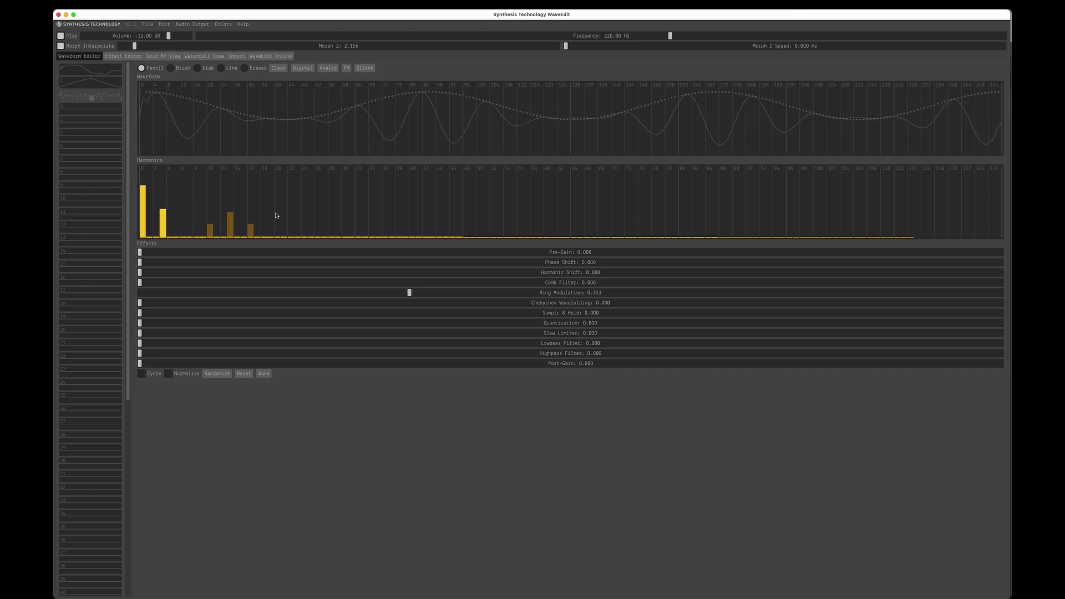
{"action": "left_click", "coordinate": [325, 213]}
{"action": "left_click", "coordinate": [190, 215]}
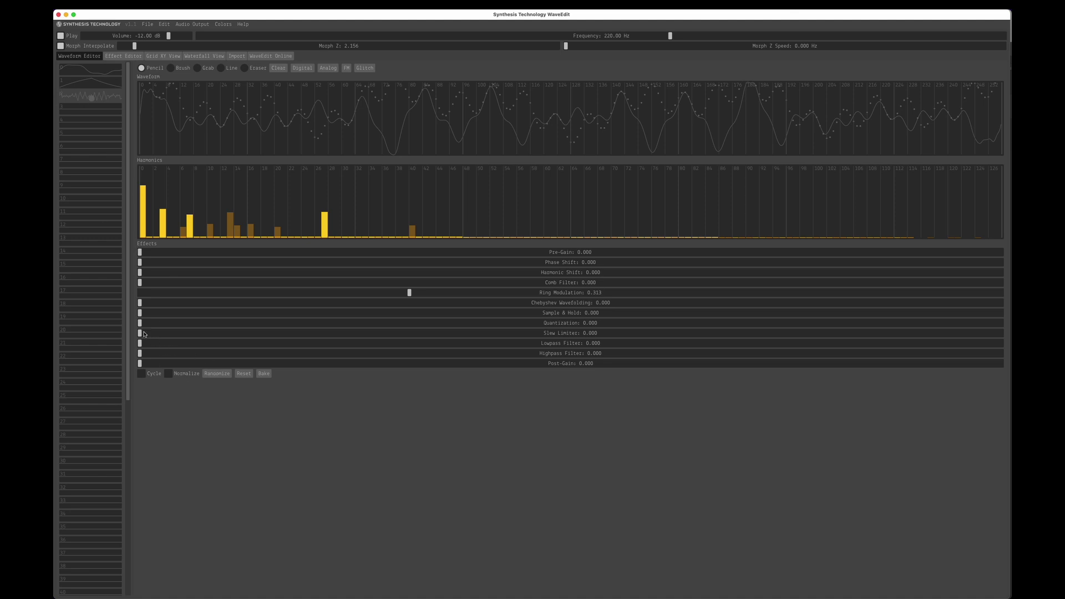
{"action": "left_click_drag", "start_coordinate": [140, 354], "coordinate": [208, 354]}
{"action": "left_click", "coordinate": [217, 375]}
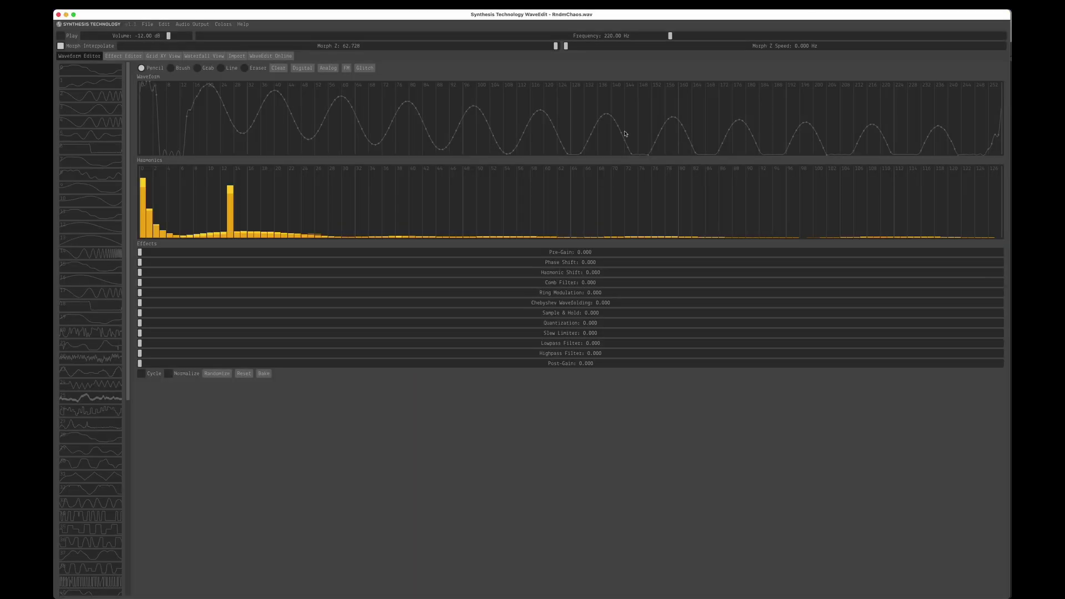
- Save the bank as RndmChaos.wav and quit WaveEdit
{"action": "left_click", "coordinate": [146, 25]}
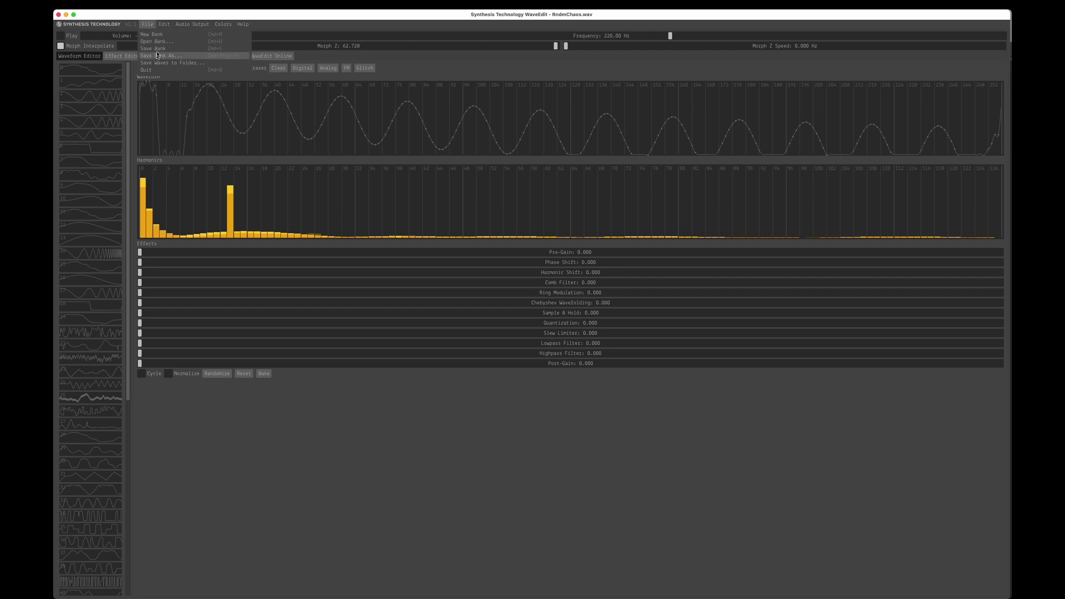
{"action": "left_click", "coordinate": [157, 48]}
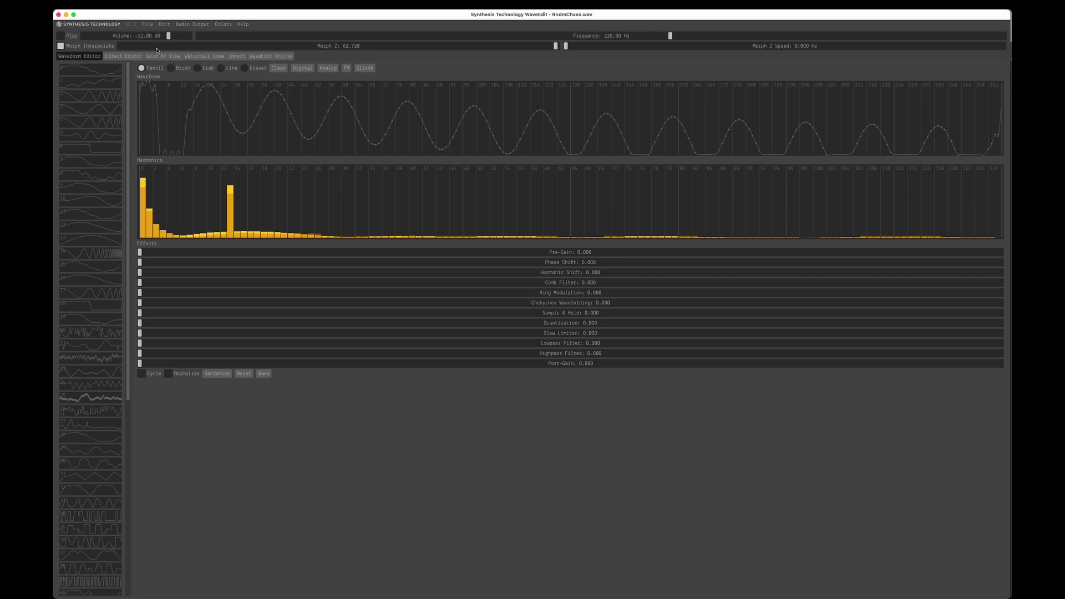
{"action": "left_click", "coordinate": [83, 4]}
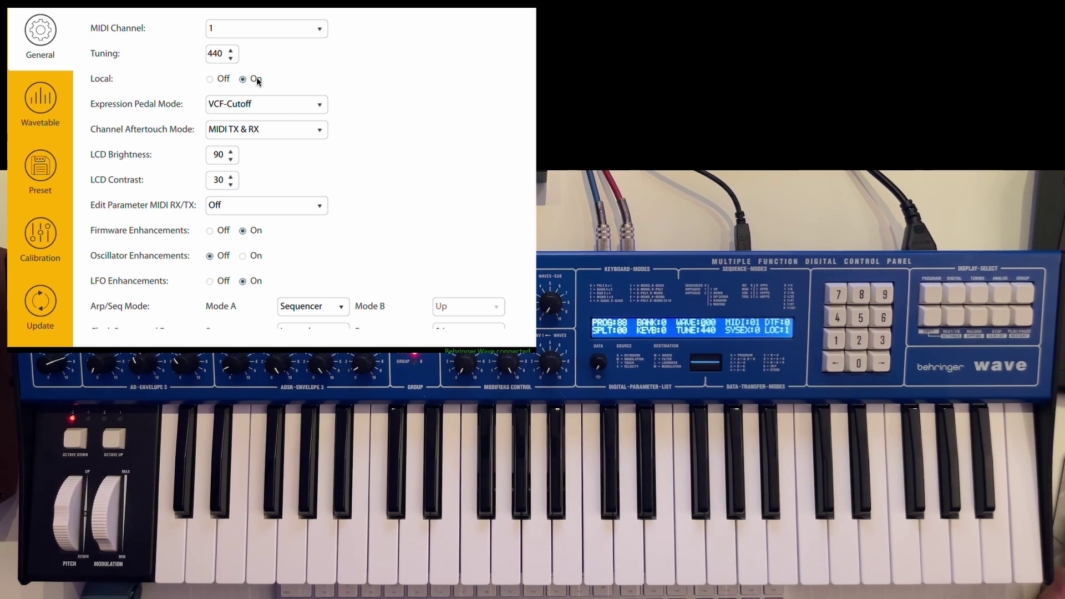
- On the Wavetable page, import RndmChaos.wav from the test wavetables folder
{"action": "left_click", "coordinate": [53, 116]}
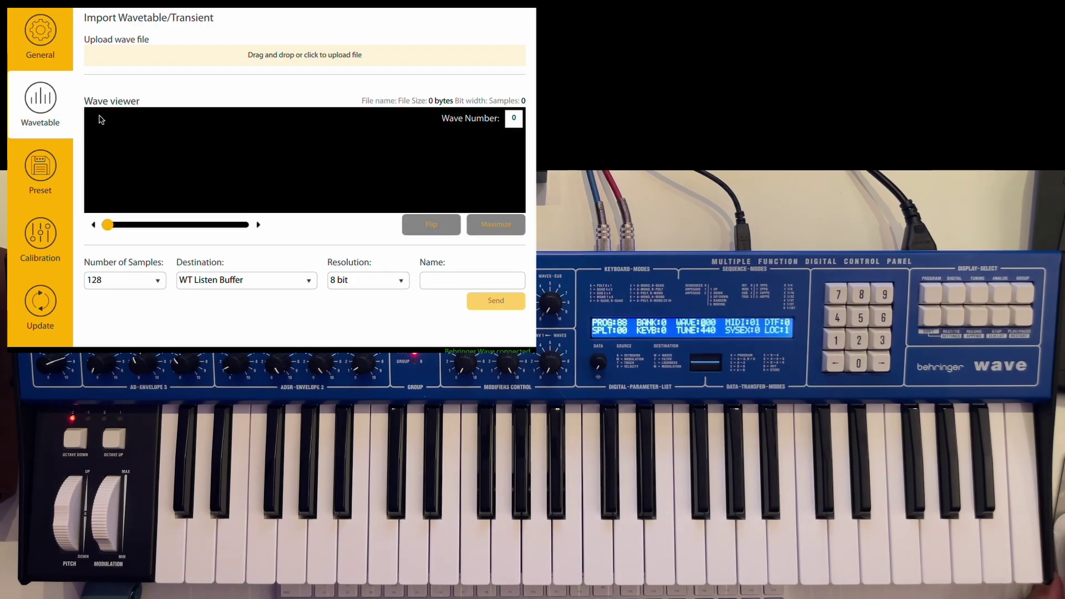
{"action": "left_click", "coordinate": [284, 53]}
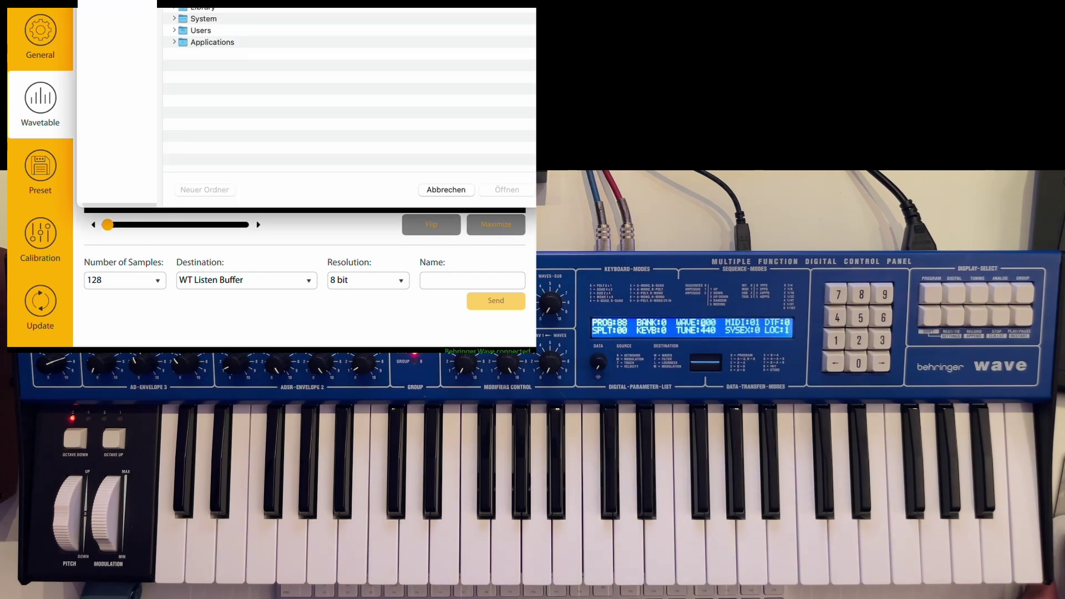
{"action": "left_click", "coordinate": [349, 9]}
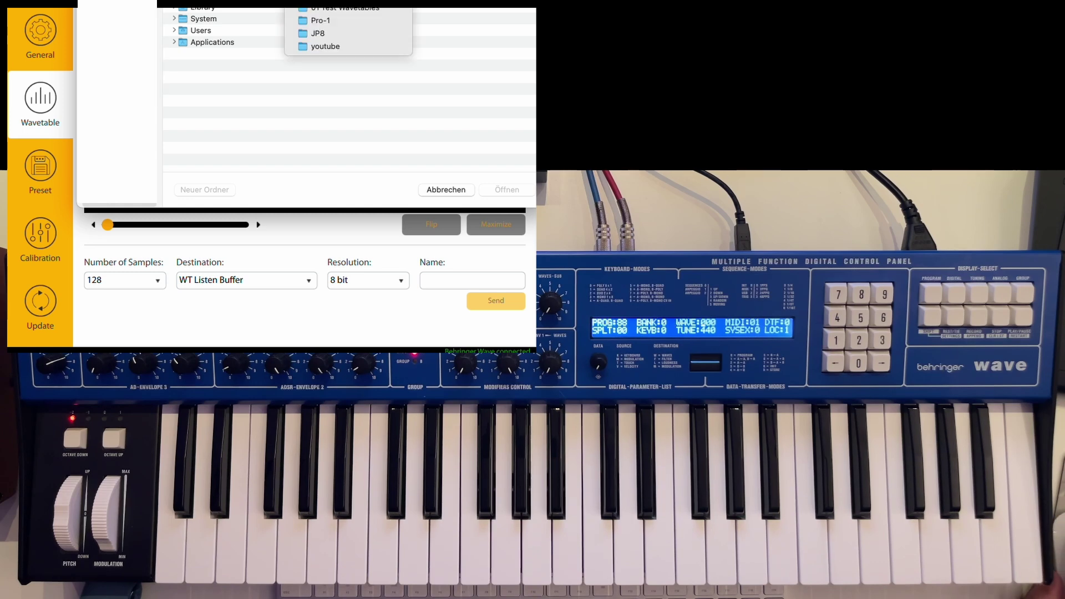
{"action": "left_click", "coordinate": [348, 10]}
{"action": "double_click", "coordinate": [225, 10]}
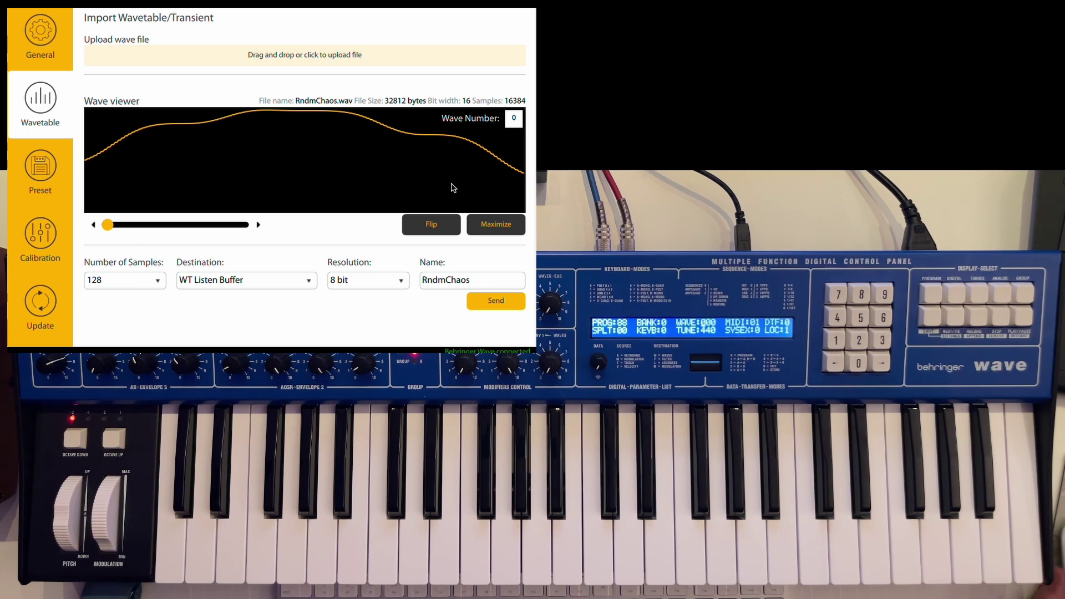
- Set Number of Samples to 256 and preview later waves in the bank
{"action": "left_click", "coordinate": [150, 281]}
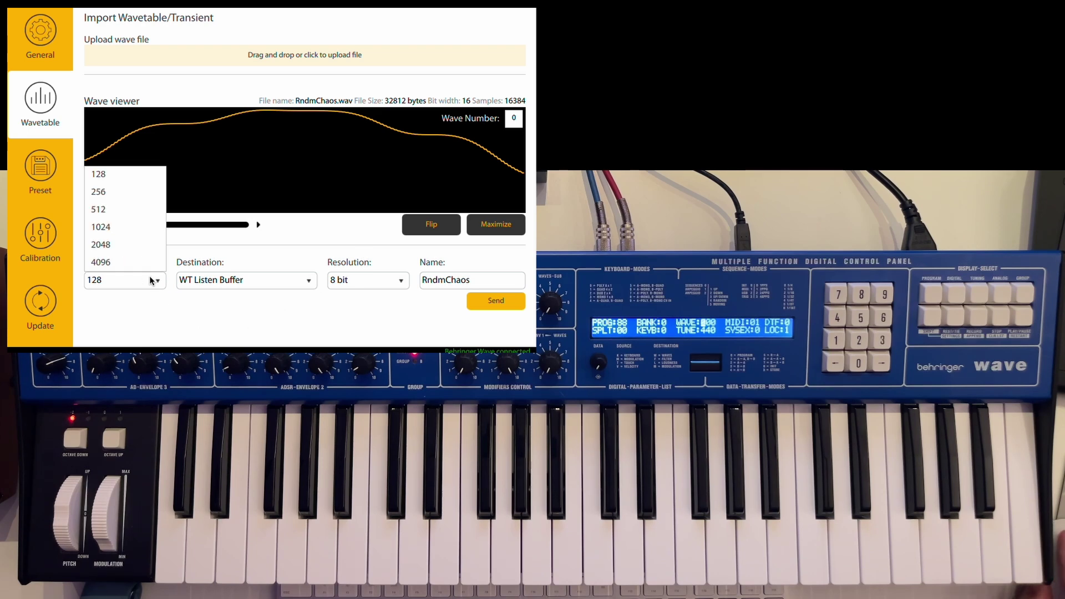
{"action": "left_click", "coordinate": [124, 198]}
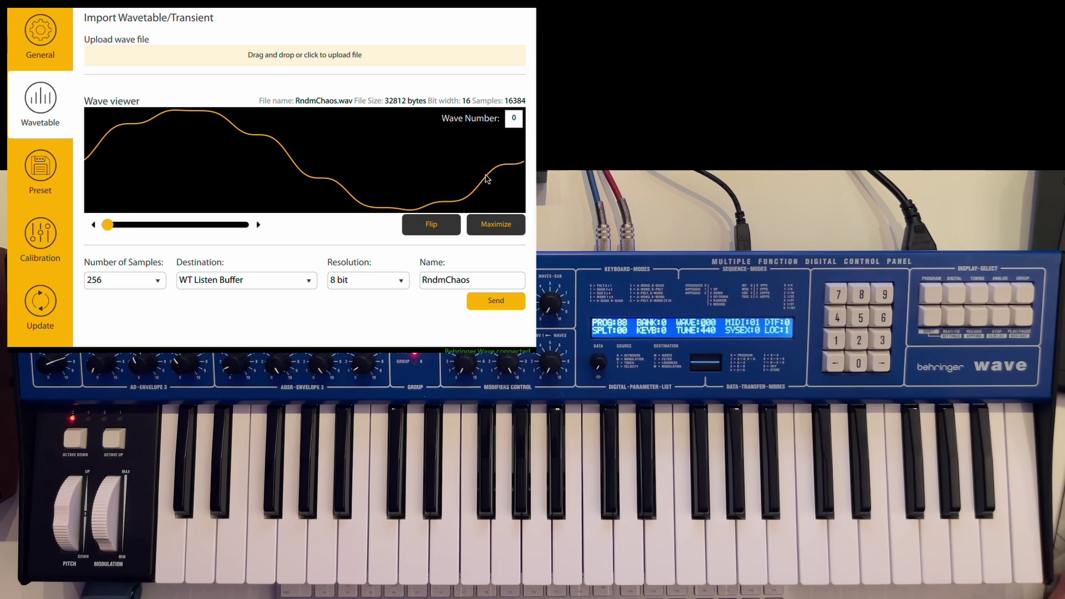
{"action": "mouse_move", "coordinate": [110, 227]}
{"action": "left_mouse_down"}
{"action": "mouse_move", "coordinate": [257, 225]}
{"action": "mouse_move", "coordinate": [108, 225]}
{"action": "left_mouse_up"}
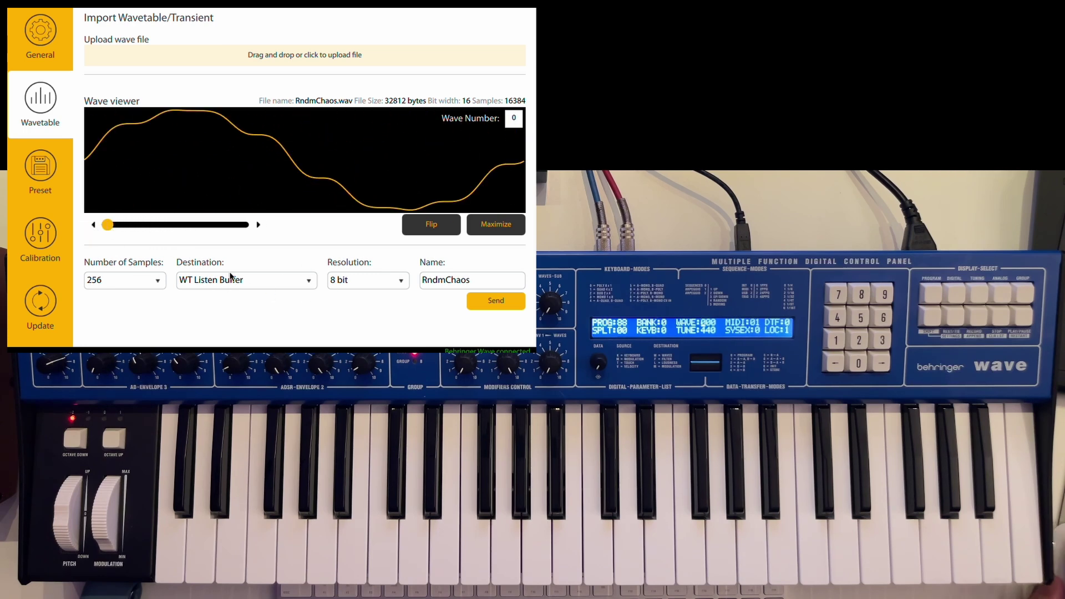
- Set the import Resolution to 16 bit and open the Destination list
{"action": "left_click", "coordinate": [365, 282]}
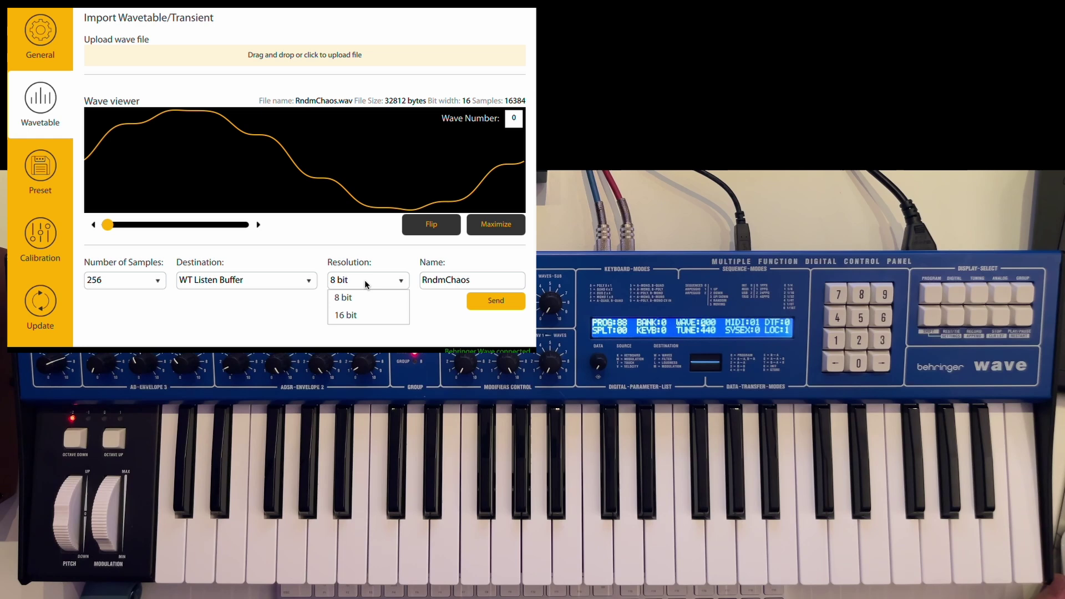
{"action": "left_click", "coordinate": [356, 316]}
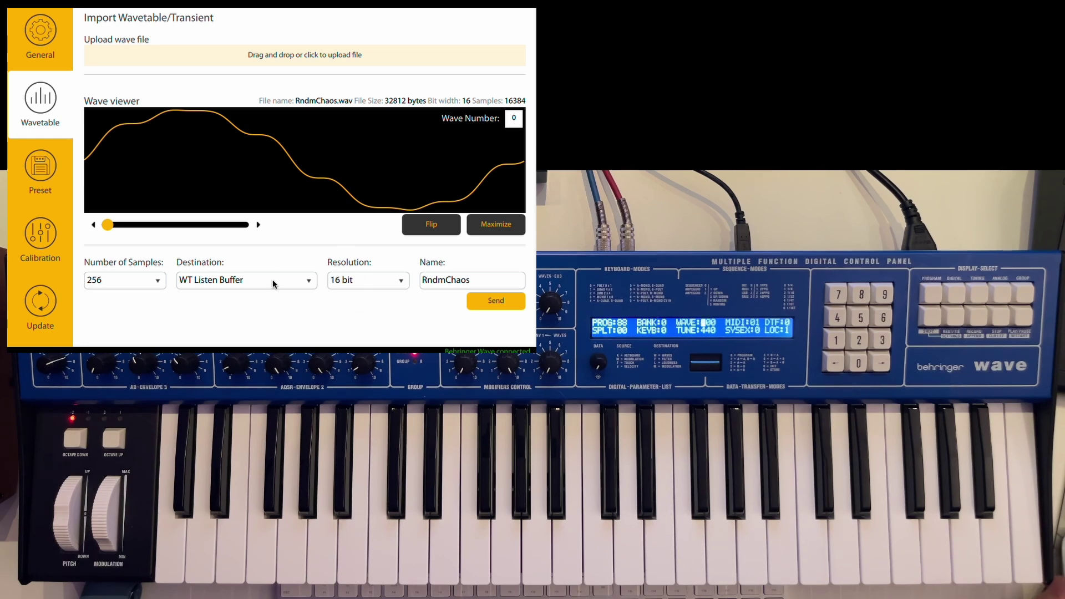
{"action": "left_click", "coordinate": [214, 281]}
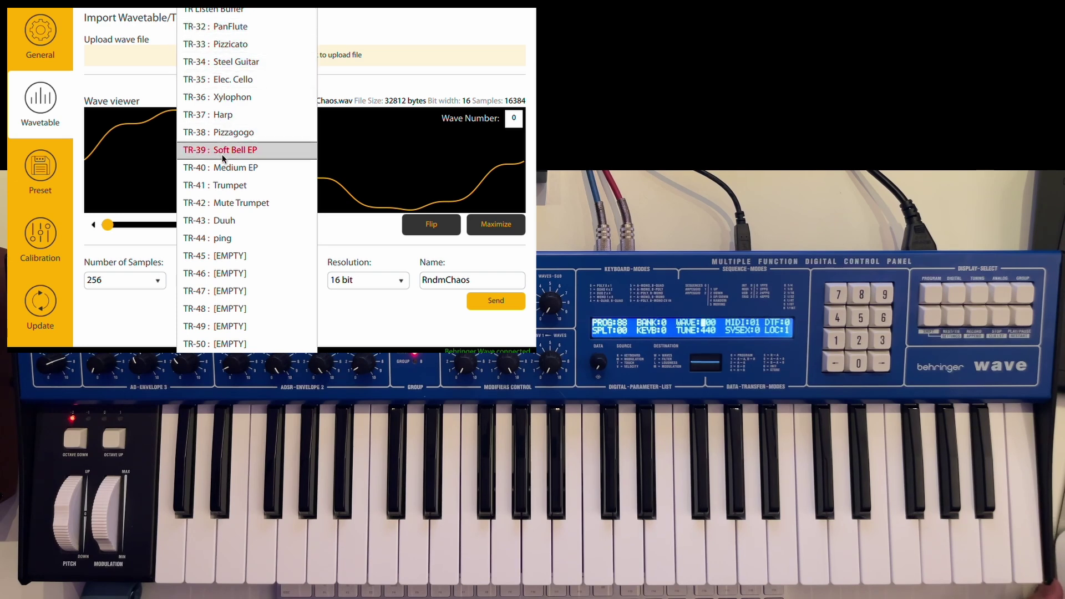
- Choose WT Listen Buffer as the destination and send the RndmChaos wavetable to the Wave
{"action": "scroll", "coordinate": [234, 261], "scroll_direction": "down", "scroll_amount": 5}
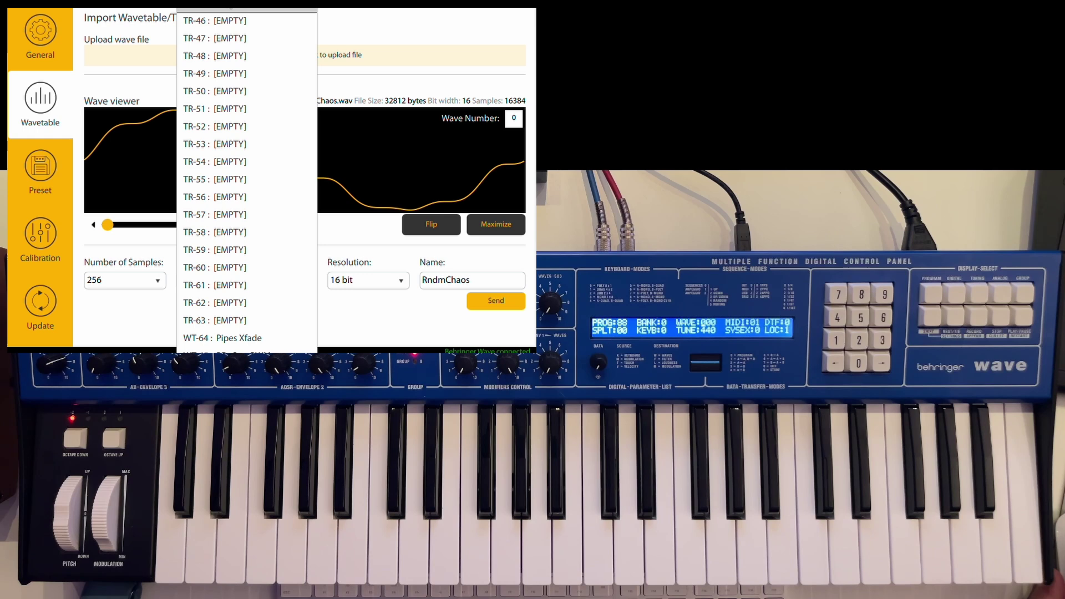
{"action": "scroll", "coordinate": [231, 121], "scroll_direction": "down", "scroll_amount": 2}
{"action": "scroll", "coordinate": [232, 121], "scroll_direction": "down", "scroll_amount": 4}
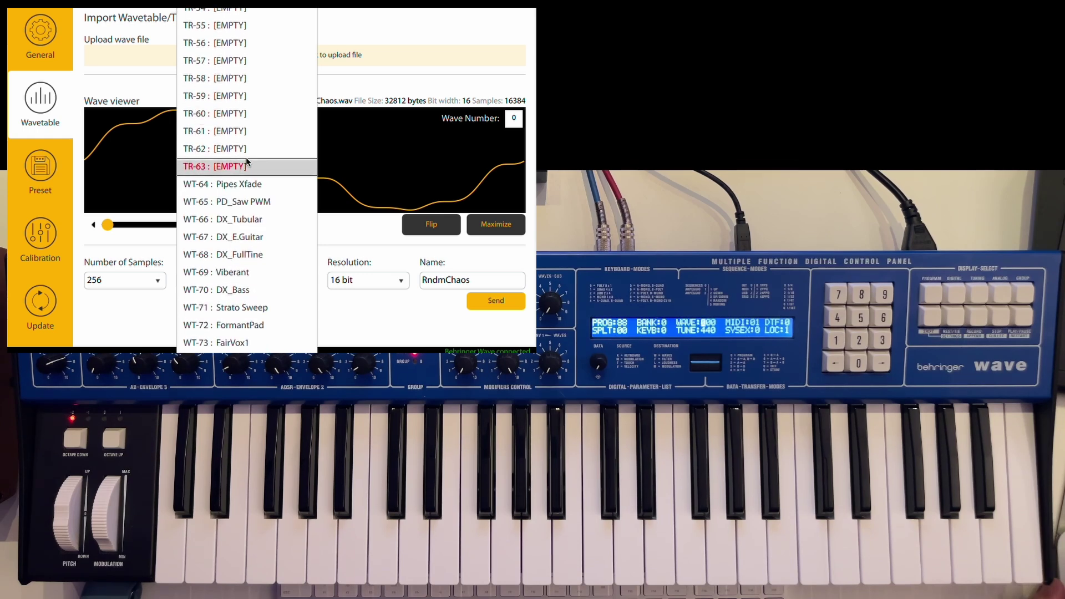
{"action": "scroll", "coordinate": [244, 168], "scroll_direction": "down", "scroll_amount": 5}
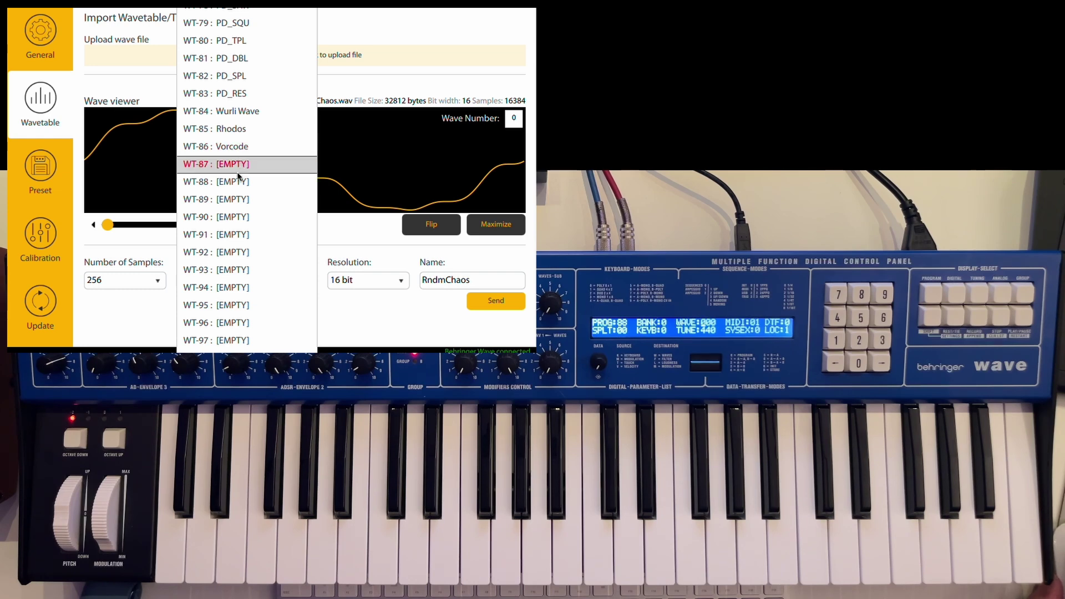
{"action": "scroll", "coordinate": [235, 233], "scroll_direction": "down", "scroll_amount": 4}
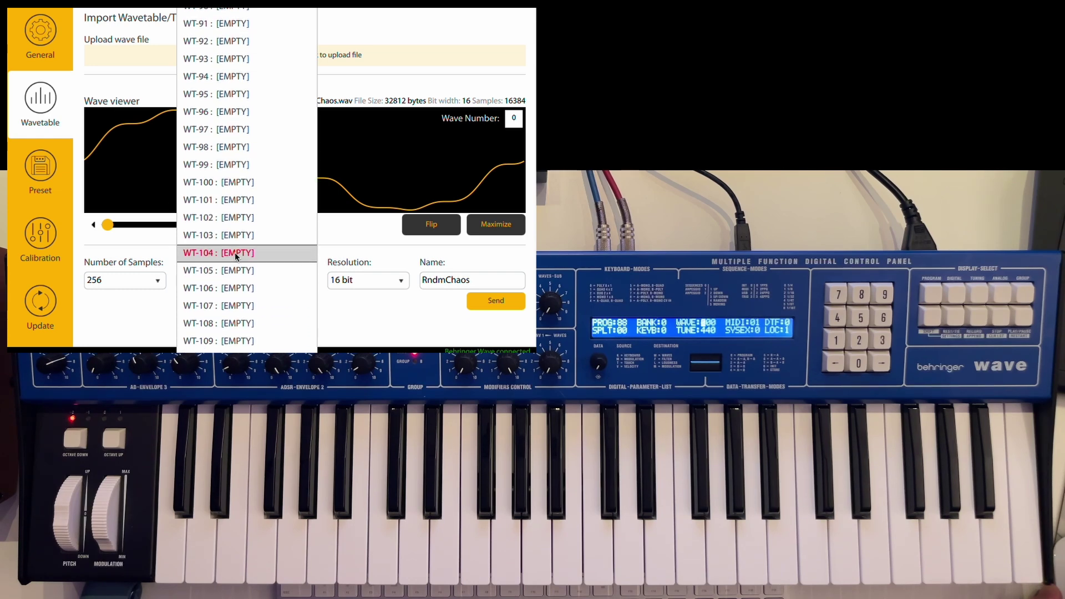
{"action": "scroll", "coordinate": [235, 251], "scroll_direction": "down", "scroll_amount": 3}
{"action": "scroll", "coordinate": [237, 254], "scroll_direction": "up", "scroll_amount": 20}
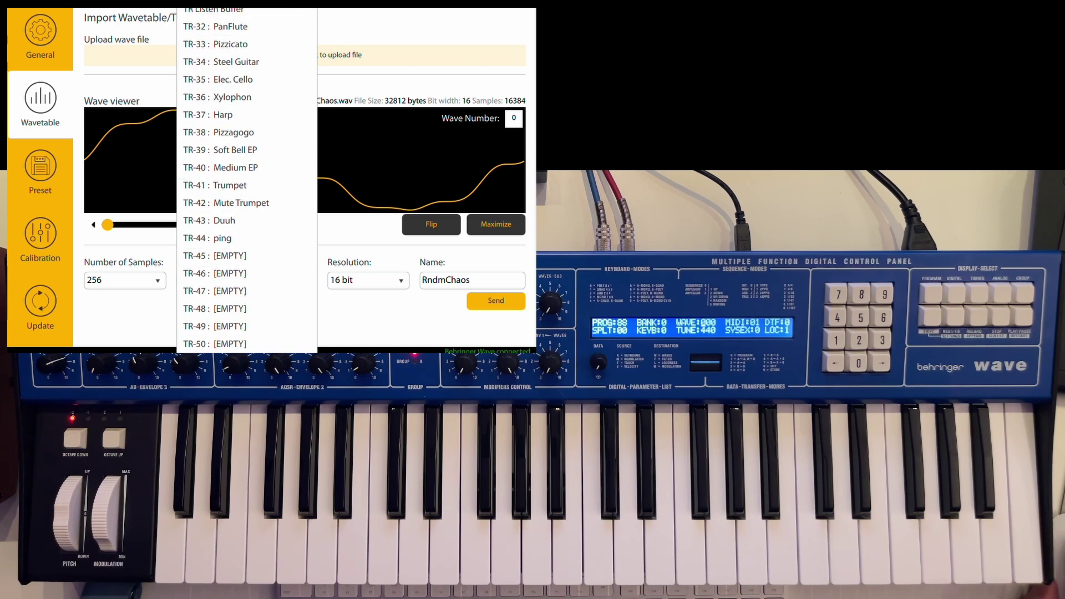
{"action": "left_click", "coordinate": [245, 9]}
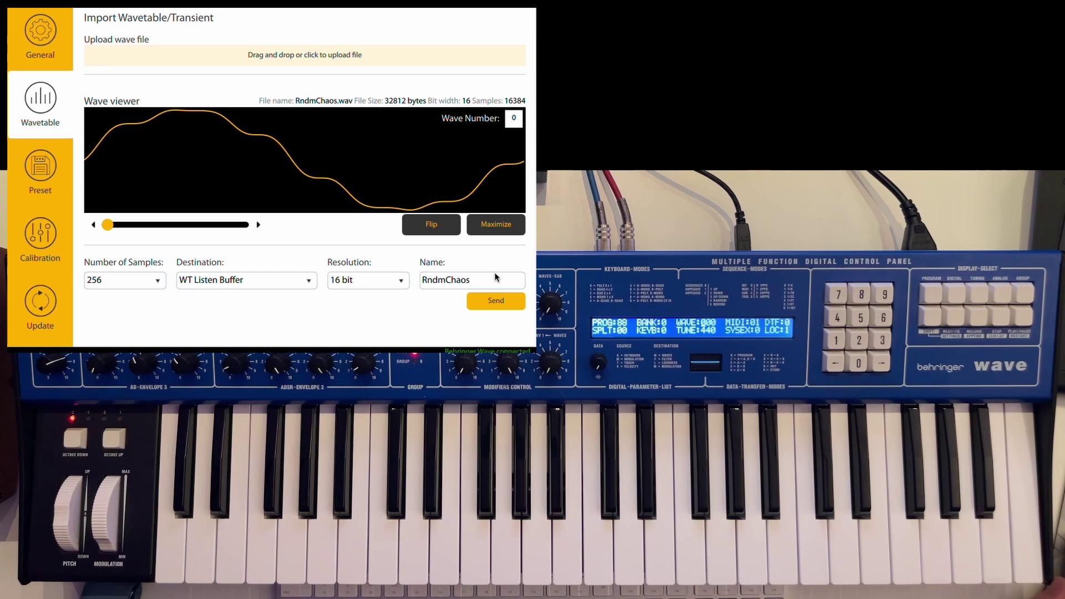
{"action": "left_click", "coordinate": [492, 303]}
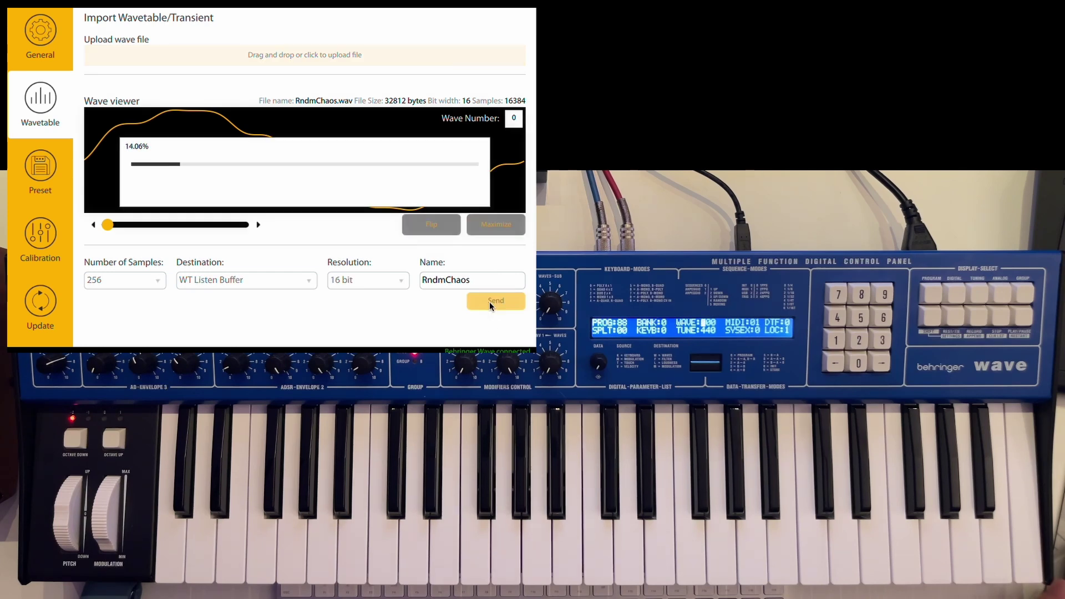